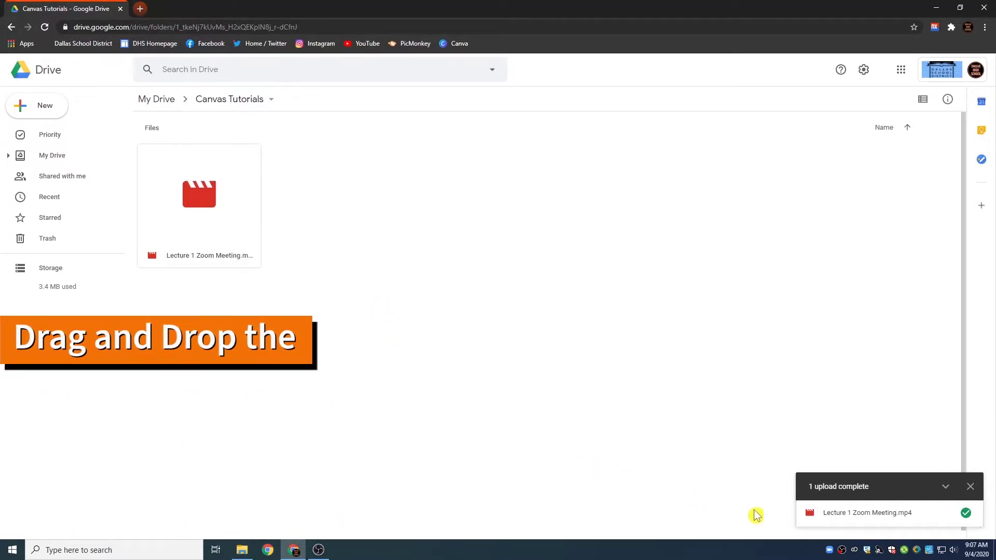
- Play Lecture 1 Zoom Meeting.mp4 from the Canvas Tutorials folder and skip through it to check the video and sound
{"action": "double_click", "coordinate": [227, 223]}
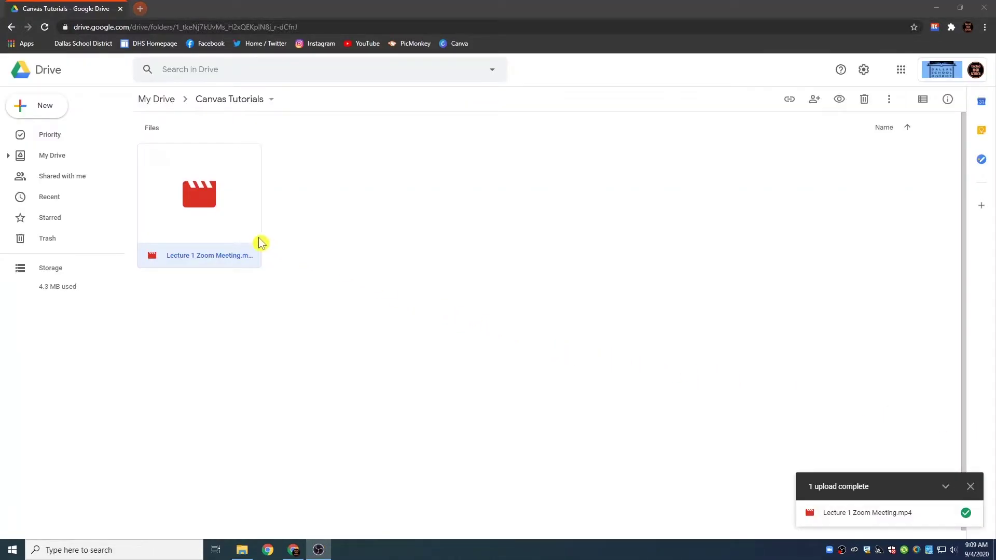
{"action": "double_click", "coordinate": [236, 223]}
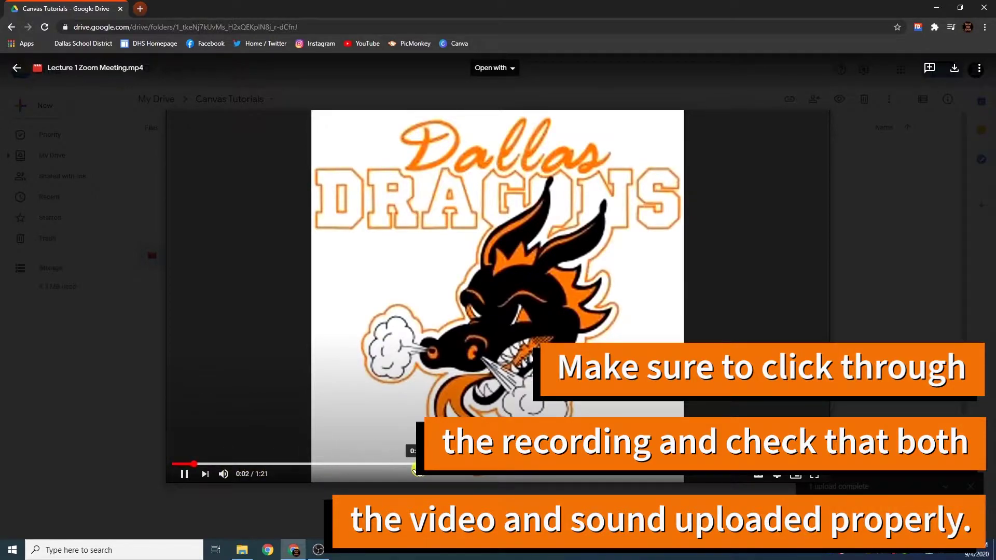
{"action": "left_click", "coordinate": [415, 464]}
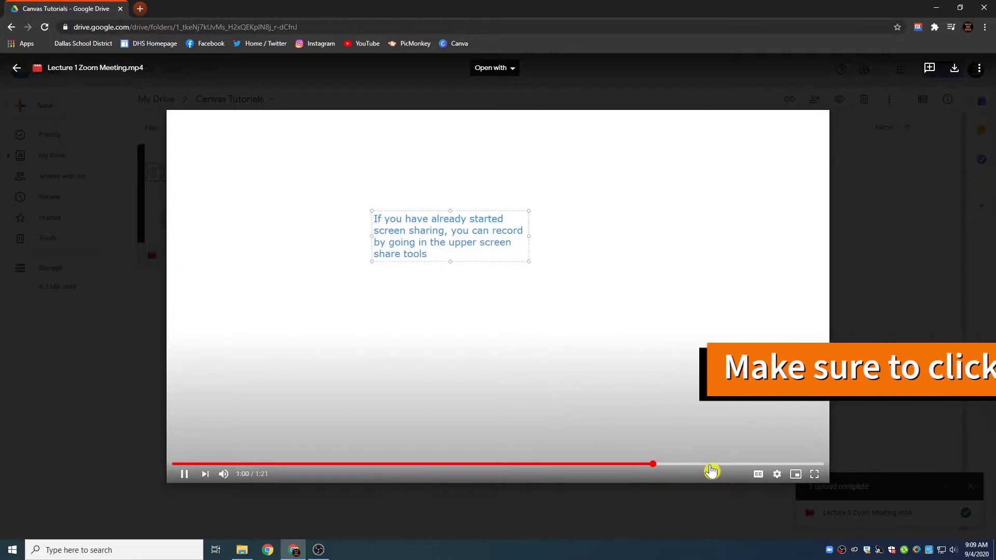
{"action": "left_click", "coordinate": [747, 464]}
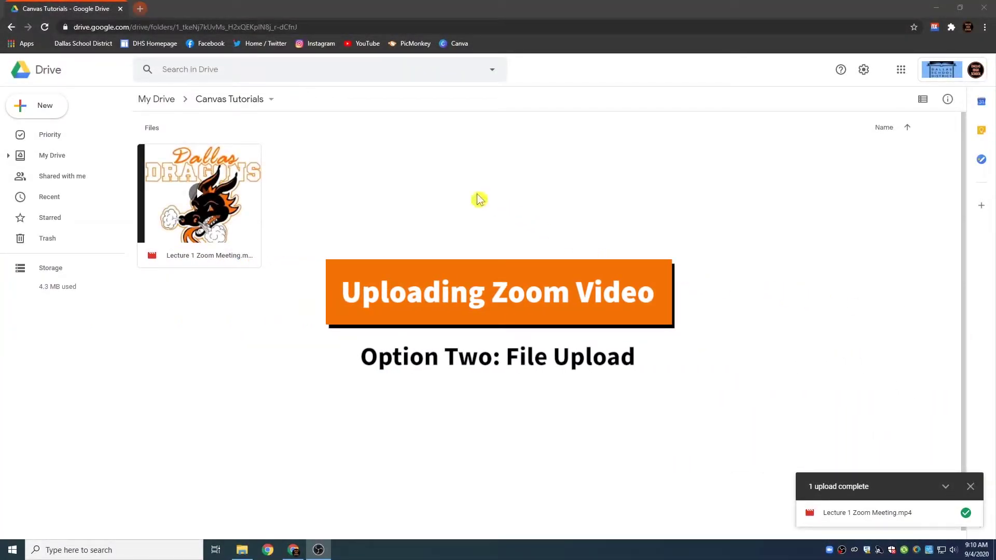
- Upload Lecture 1 Zoom Meeting.mp4 from the meeting's folder under Documents > Zoom into the Canvas Tutorials Drive folder
{"action": "left_click", "coordinate": [56, 110]}
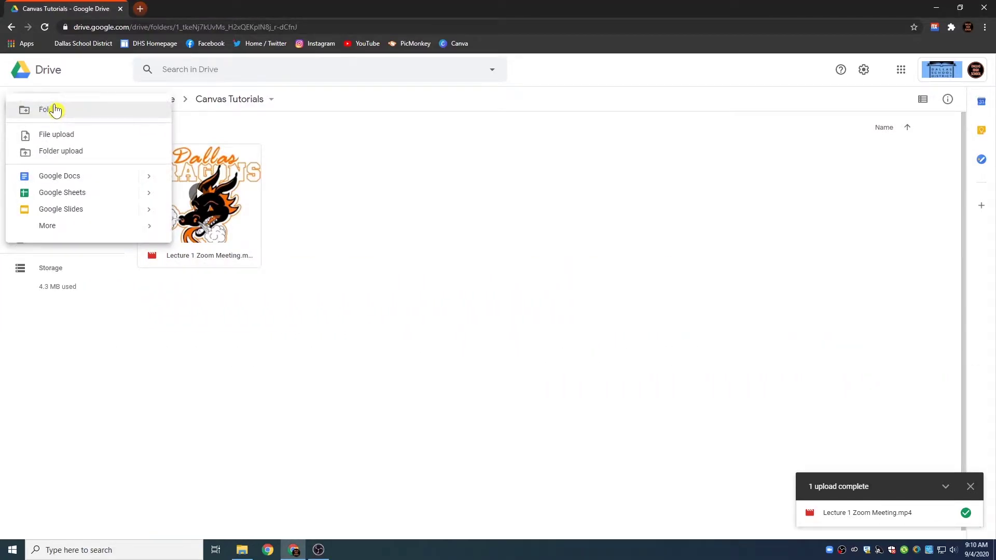
{"action": "left_click", "coordinate": [99, 142]}
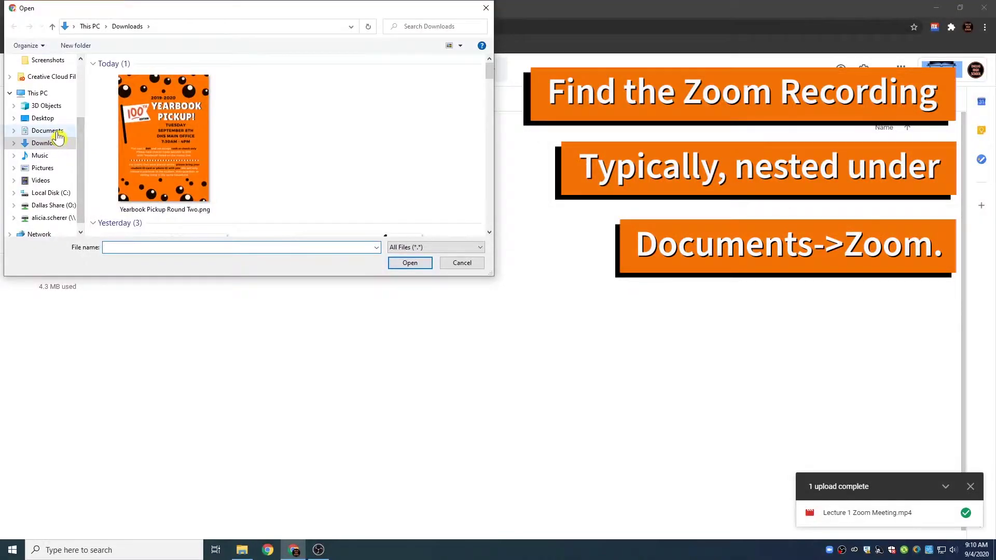
{"action": "left_click", "coordinate": [58, 134]}
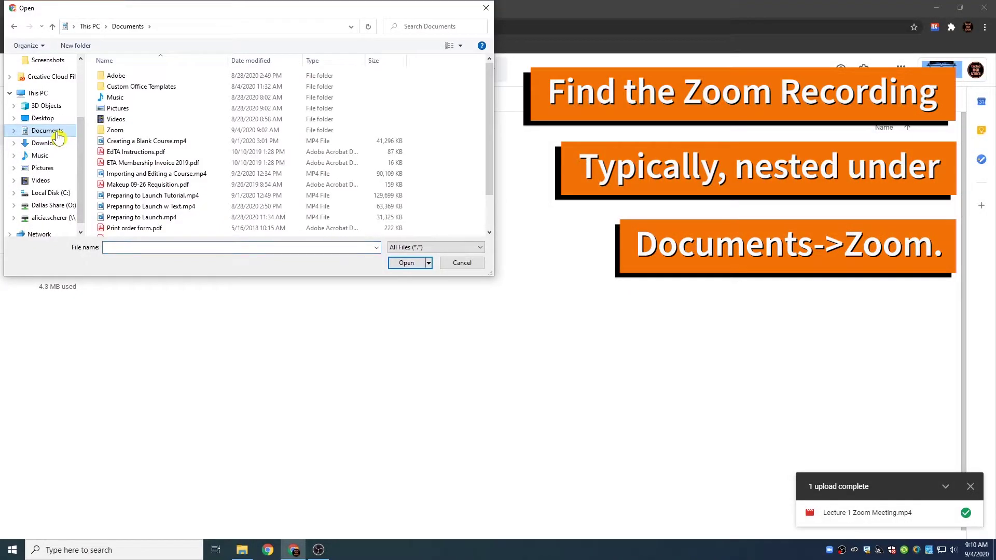
{"action": "double_click", "coordinate": [117, 131]}
{"action": "double_click", "coordinate": [171, 98]}
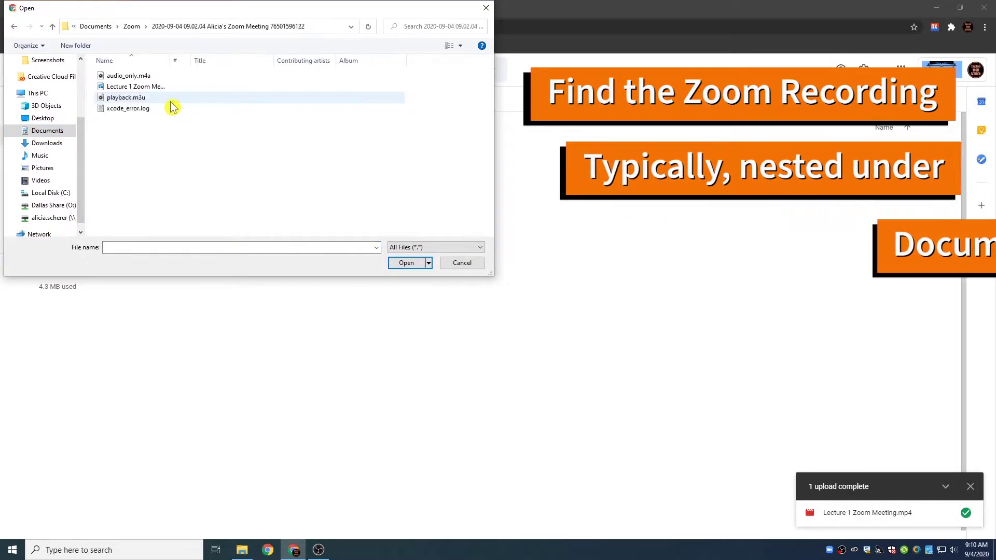
{"action": "left_click", "coordinate": [150, 86]}
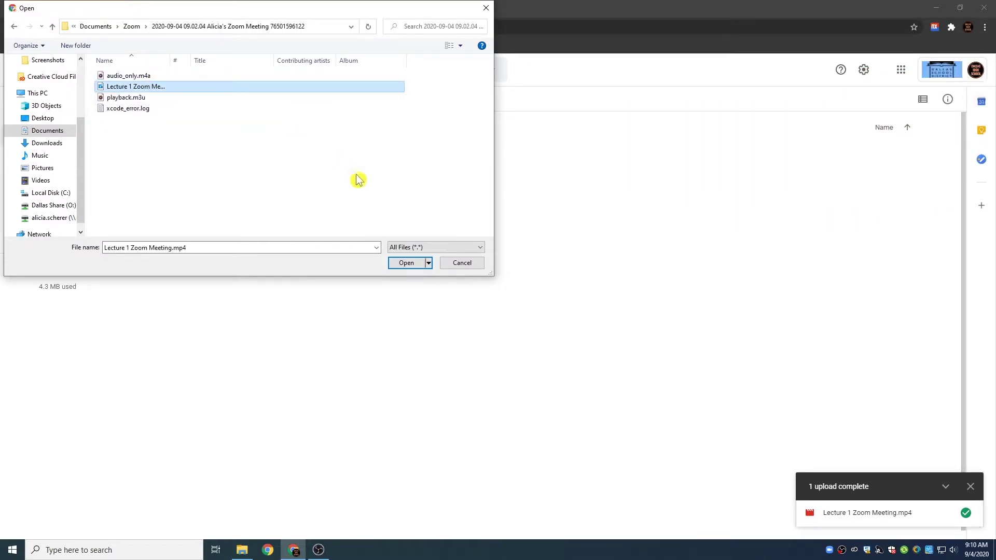
{"action": "left_click", "coordinate": [410, 263]}
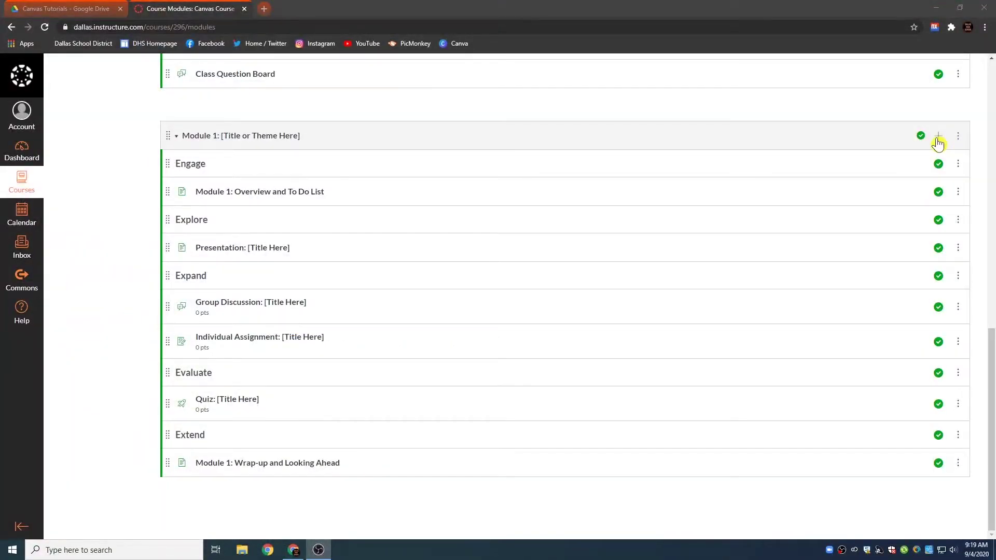
- Add a new page named "Zoom Recordings" to Module 1 of the Canvas course
{"action": "left_click", "coordinate": [938, 138]}
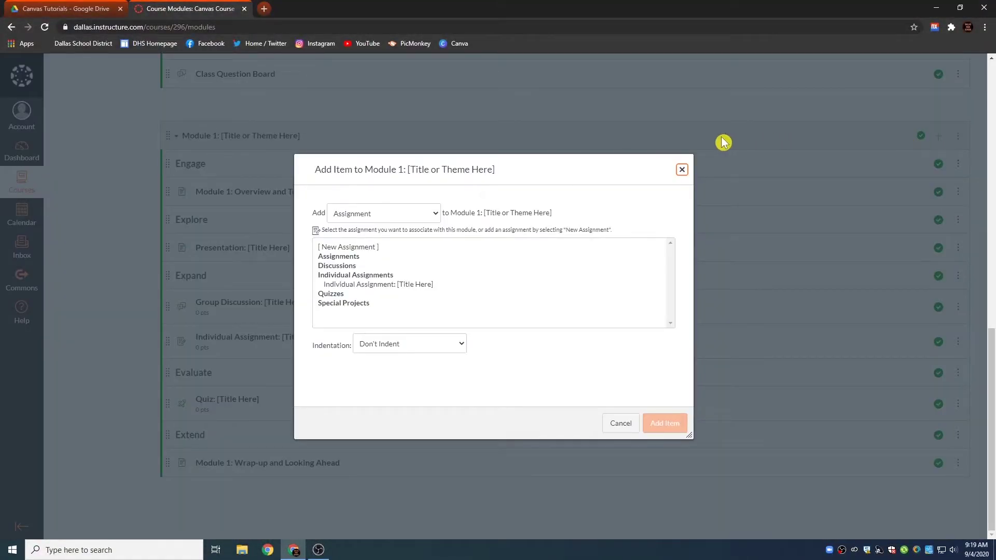
{"action": "left_click", "coordinate": [418, 216]}
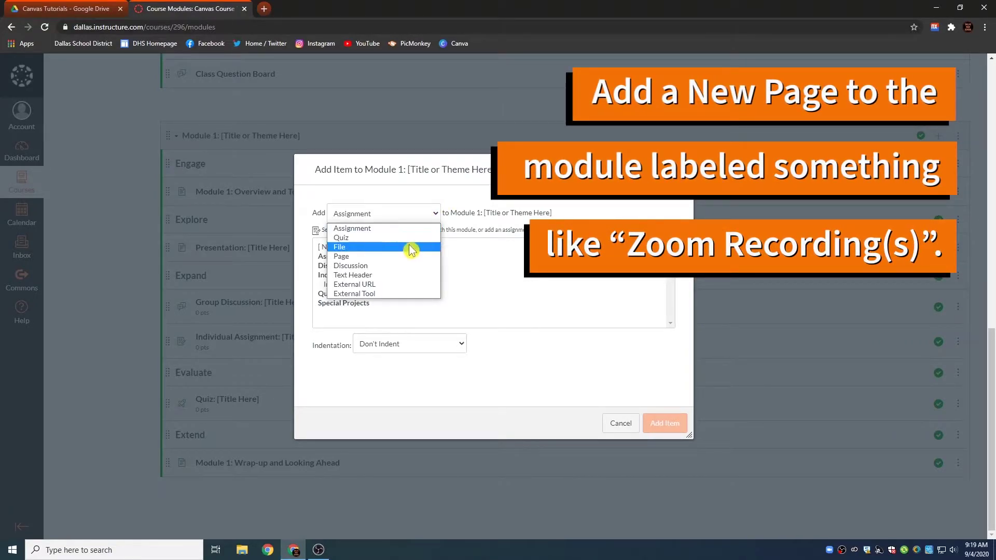
{"action": "left_click", "coordinate": [412, 258]}
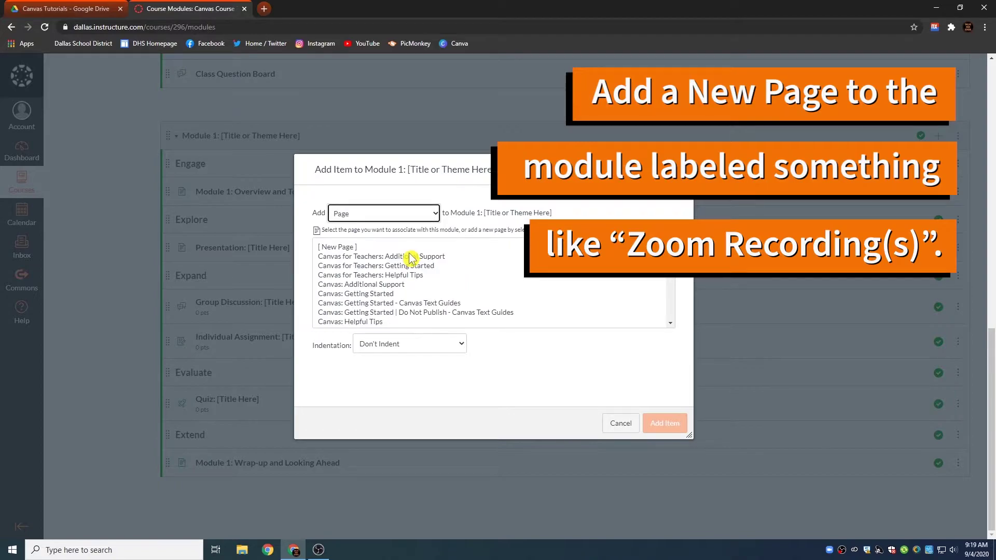
{"action": "left_click", "coordinate": [351, 248]}
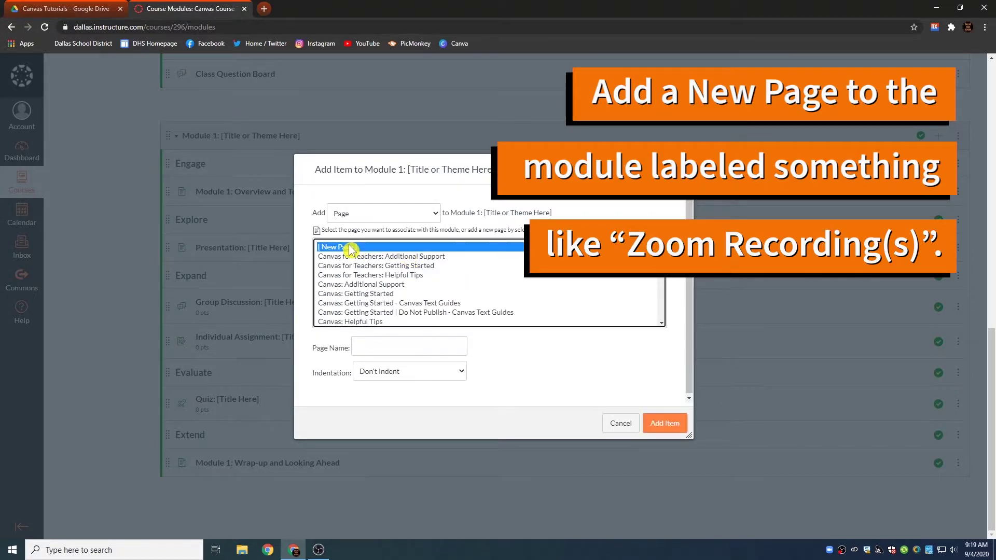
{"action": "left_click", "coordinate": [389, 345]}
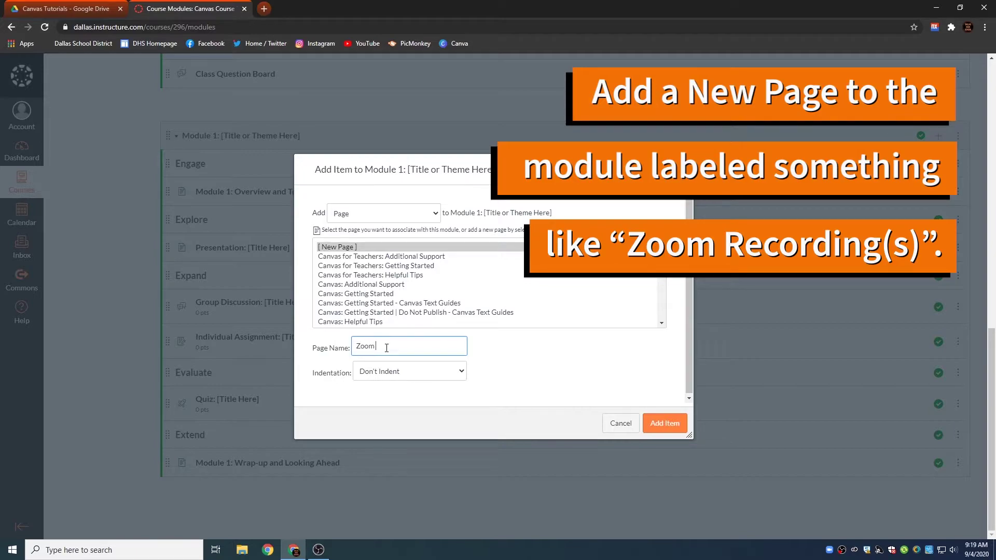
{"action": "type", "text": "Zoom Recordings"}
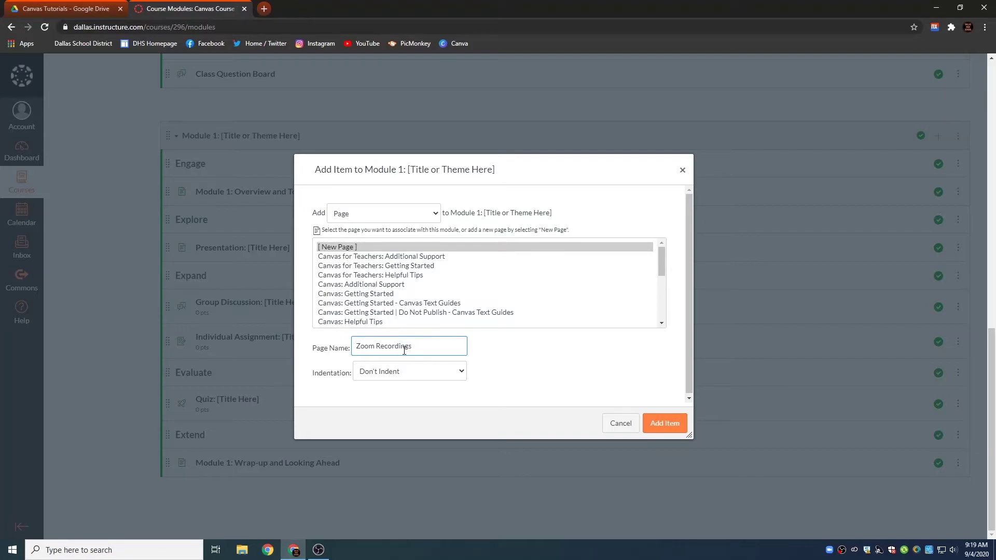
{"action": "left_click", "coordinate": [665, 423]}
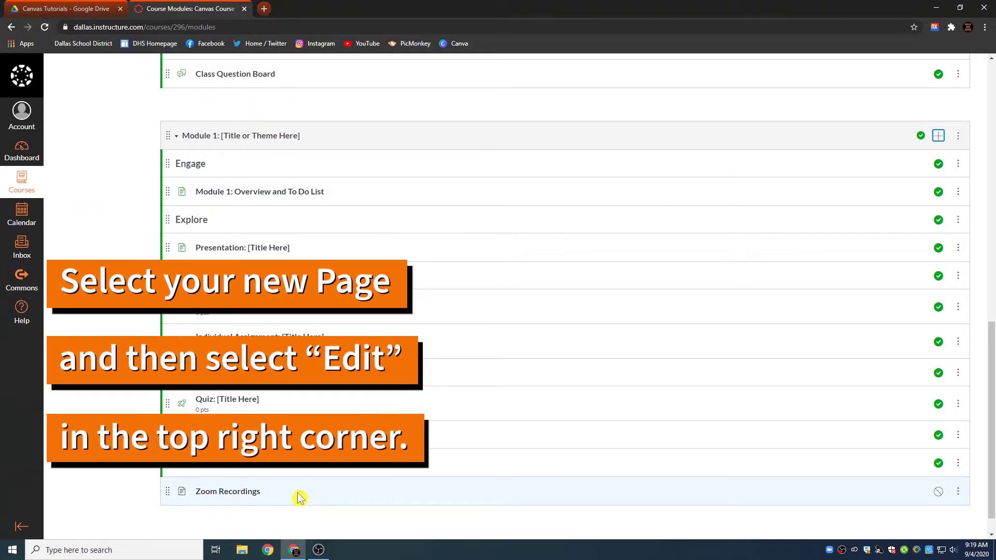
- Open the Zoom Recordings page for editing and enlarge its text area downward
{"action": "left_click", "coordinate": [241, 496]}
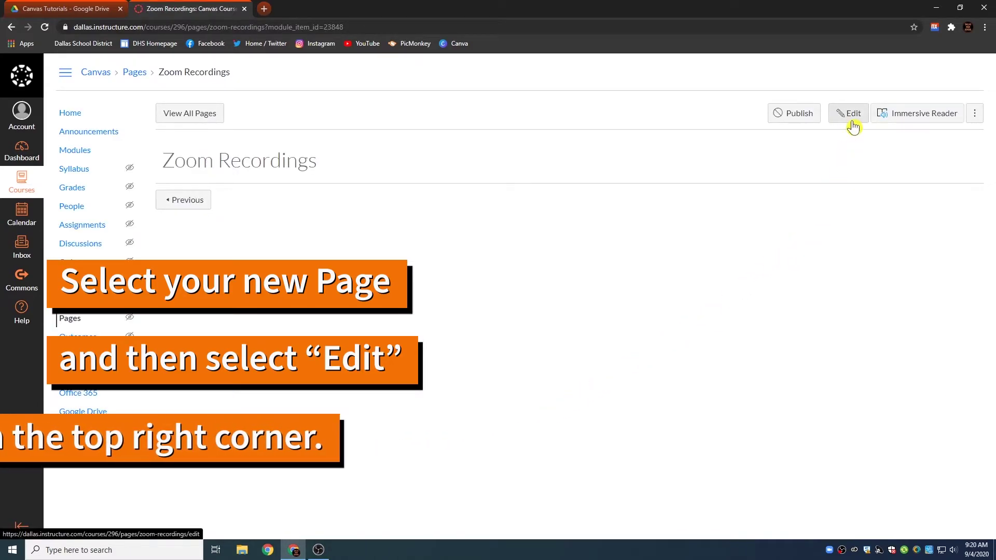
{"action": "left_click", "coordinate": [852, 122]}
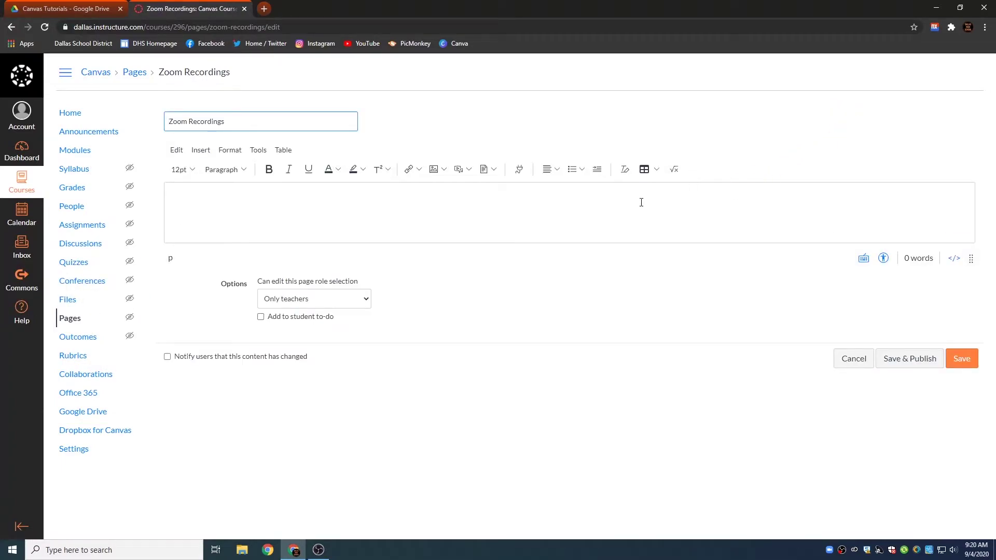
{"action": "left_click_drag", "start_coordinate": [971, 256], "coordinate": [969, 418]}
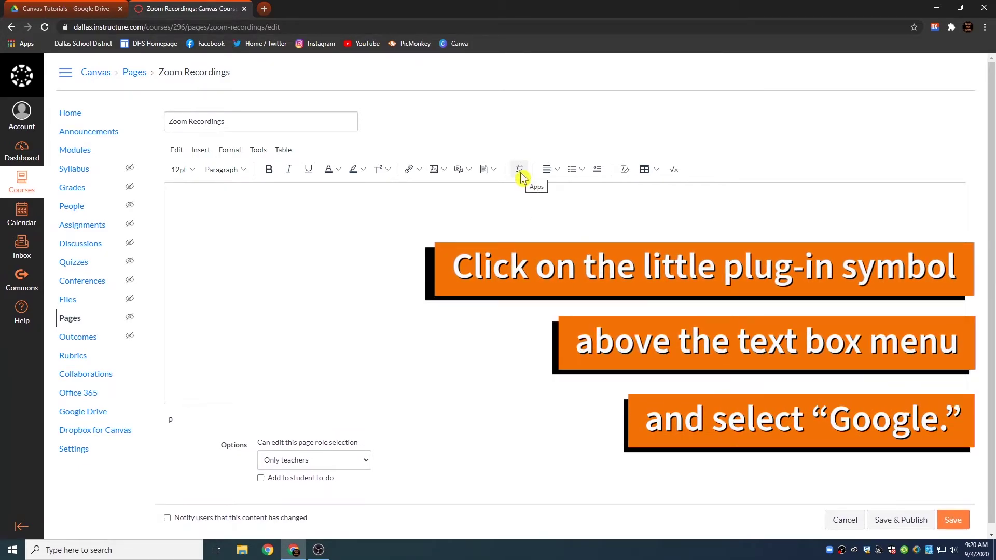
- Open the Google app from the page editor and authorize Google Drive LTI to access the school's Google account
{"action": "left_click", "coordinate": [518, 170]}
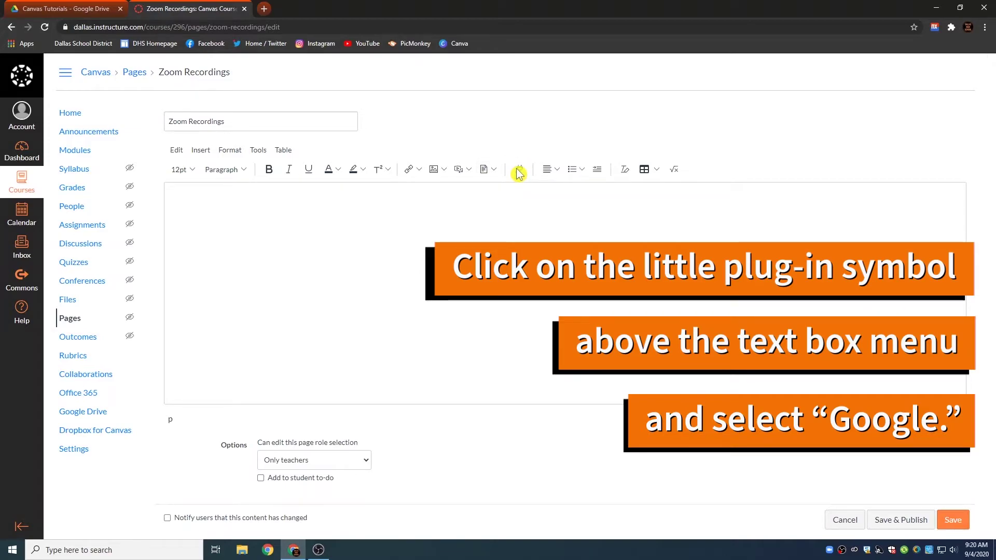
{"action": "left_click", "coordinate": [345, 357]}
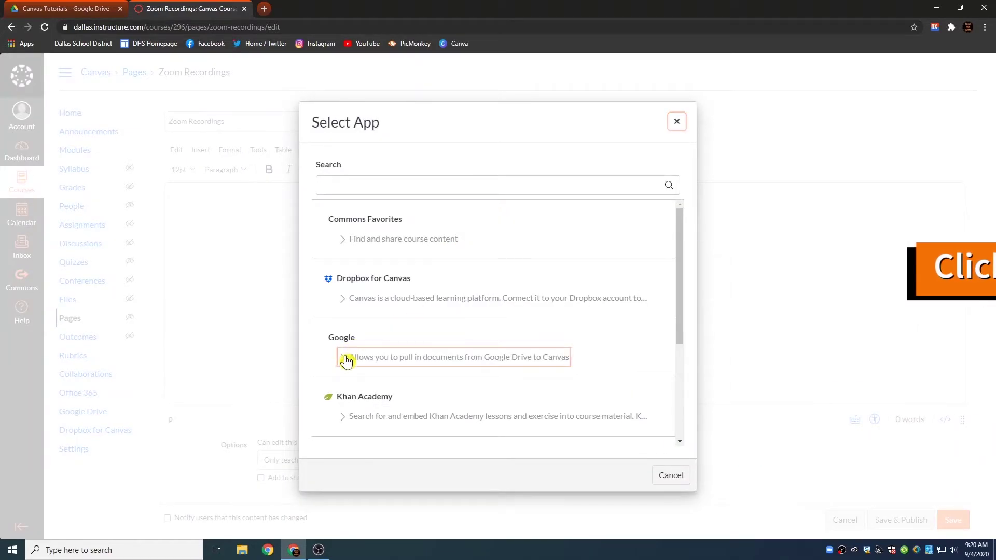
{"action": "left_click", "coordinate": [345, 339]}
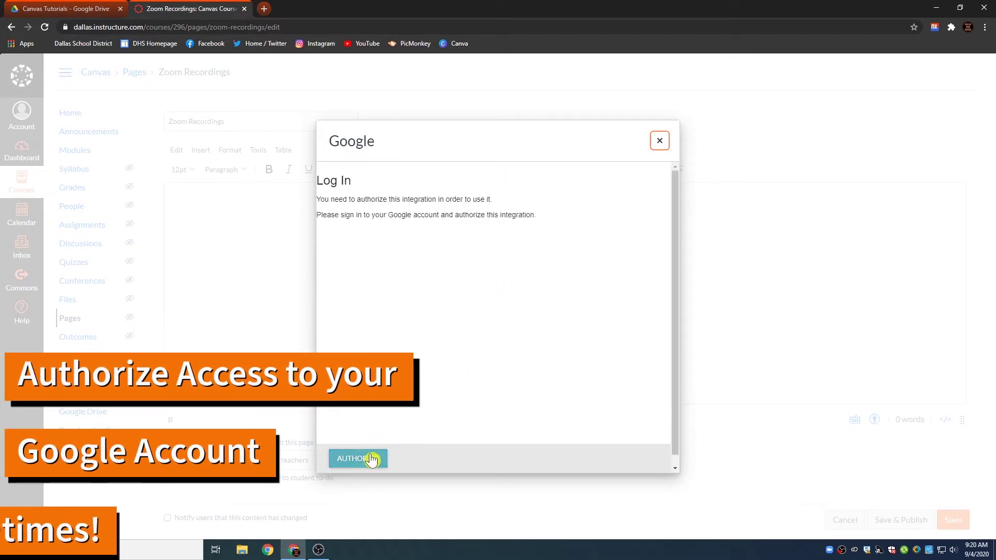
{"action": "left_click", "coordinate": [372, 465]}
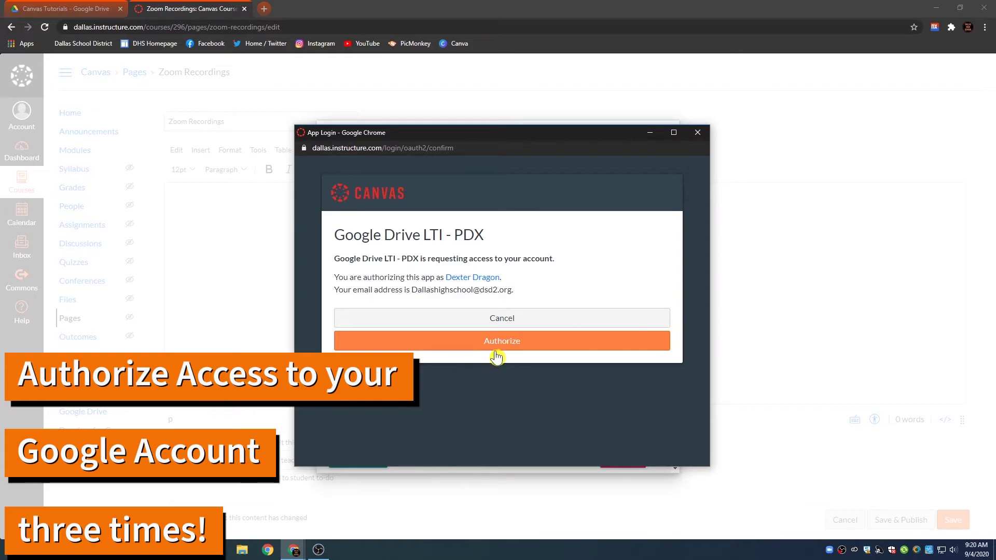
{"action": "left_click", "coordinate": [503, 352]}
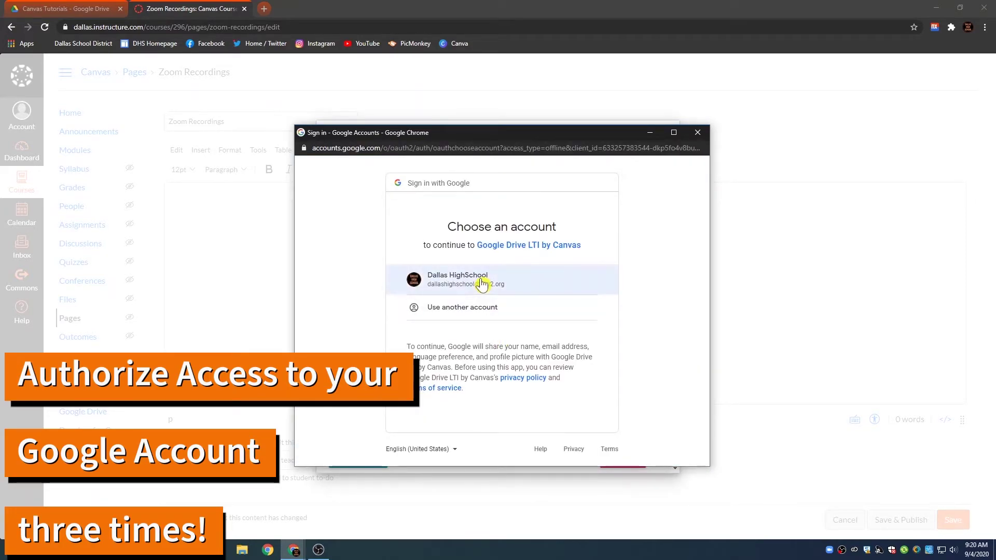
{"action": "left_click", "coordinate": [482, 284]}
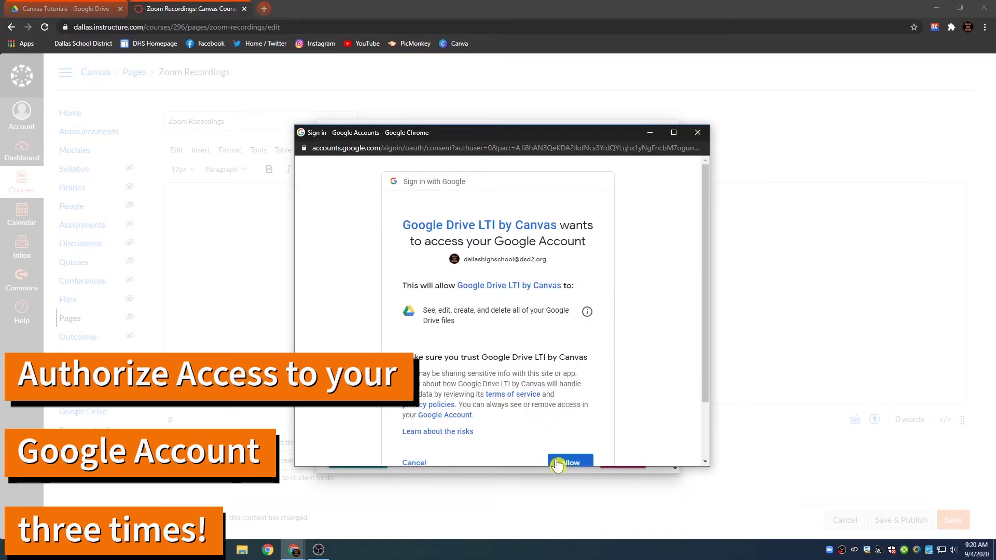
{"action": "left_click", "coordinate": [556, 463]}
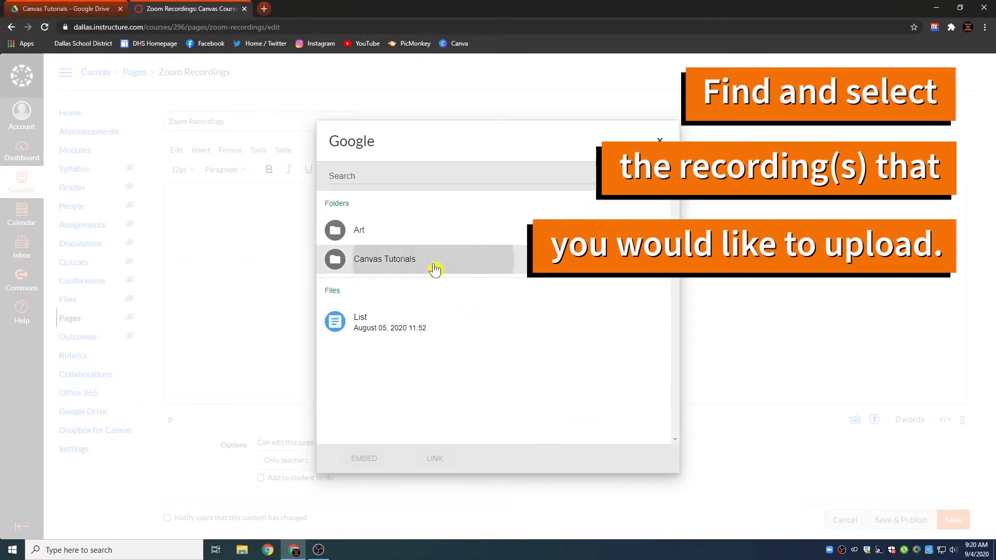
- Insert links to Lecture 1 Zoom Meeting.mp4 and Lecture 1 Zoom Meeting (1).mp4 from the Canvas Tutorials folder into the page
{"action": "left_click", "coordinate": [435, 268]}
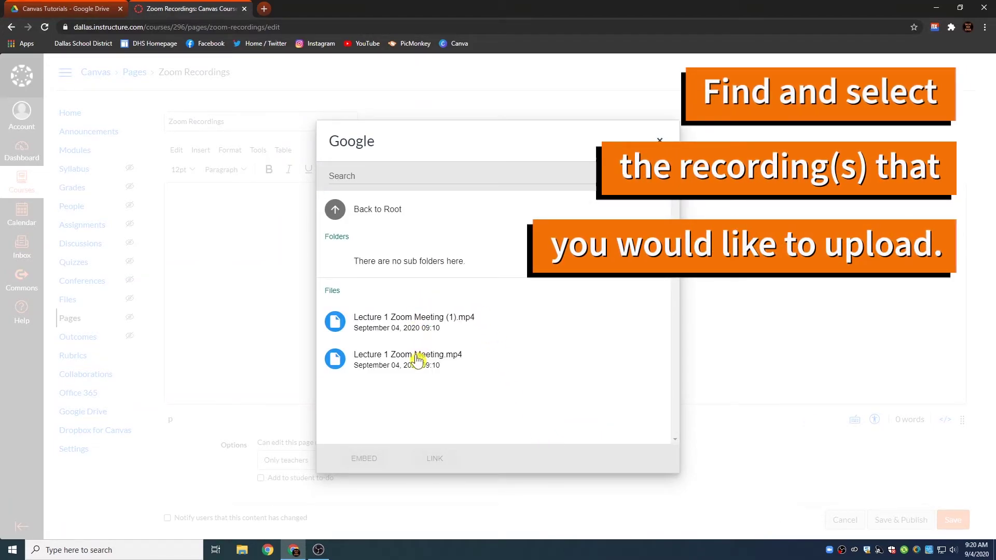
{"action": "left_click", "coordinate": [417, 359]}
{"action": "left_click", "coordinate": [417, 320]}
{"action": "left_click", "coordinate": [429, 459]}
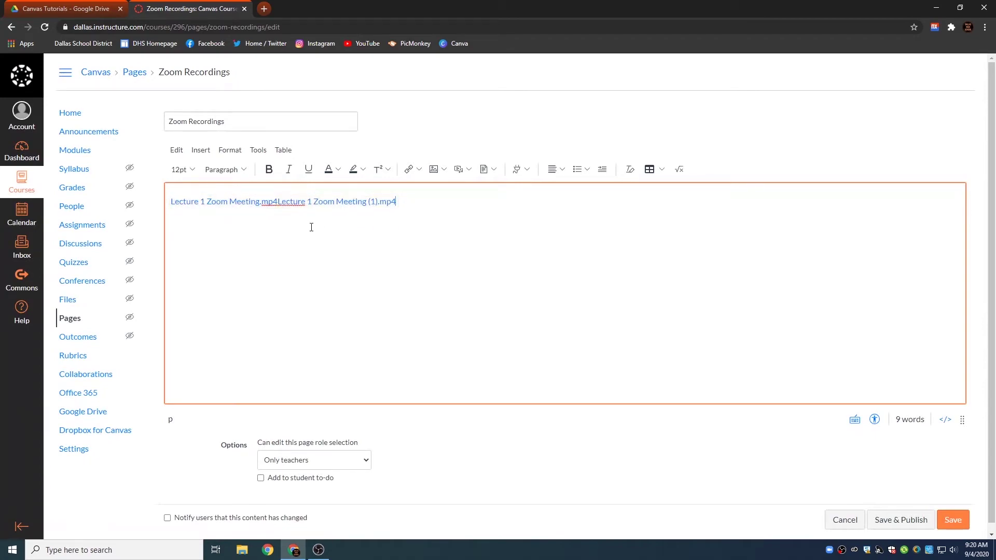
- Put the two recording links on separate lines and add a blank line above the first one
{"action": "left_click", "coordinate": [254, 202]}
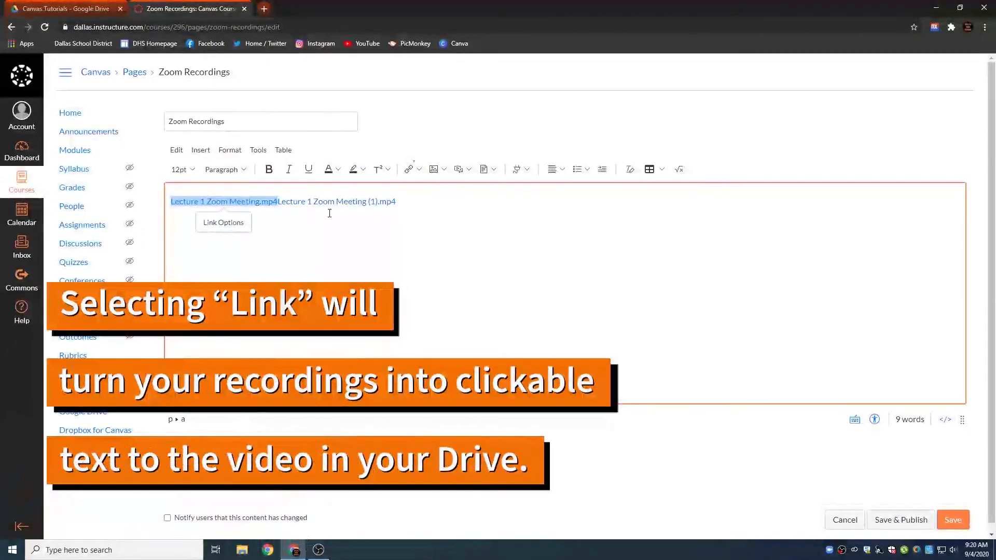
{"action": "key", "text": "Return"}
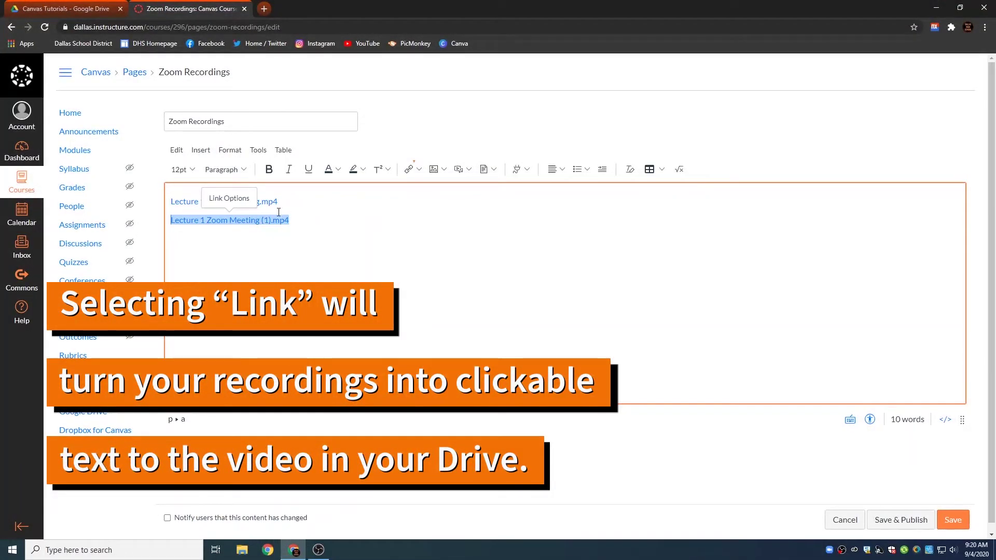
{"action": "left_click", "coordinate": [170, 200]}
{"action": "key", "text": "Return"}
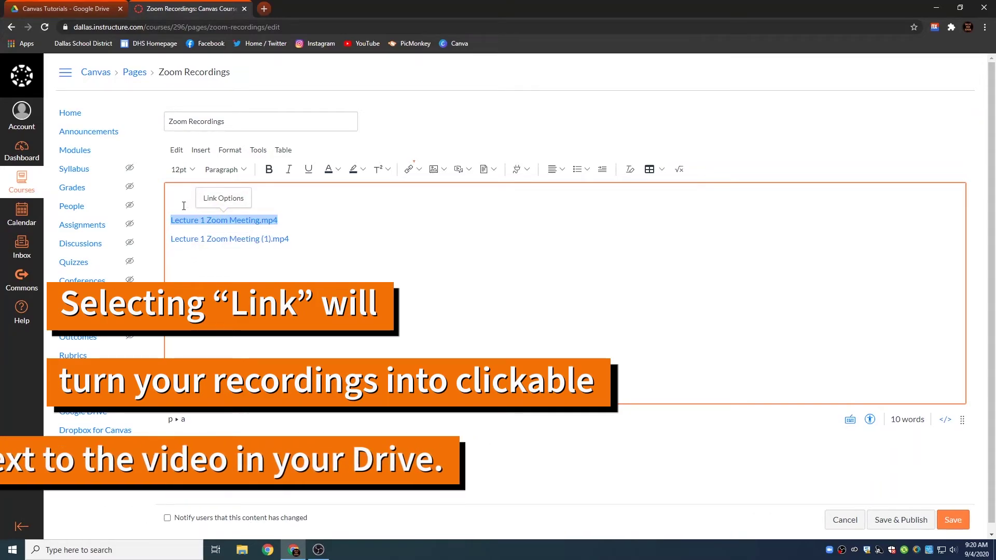
- Label the first recording link "Lecture One:" and the second "Lecture Two:", each on its own line above the link
{"action": "key", "text": "Up"}
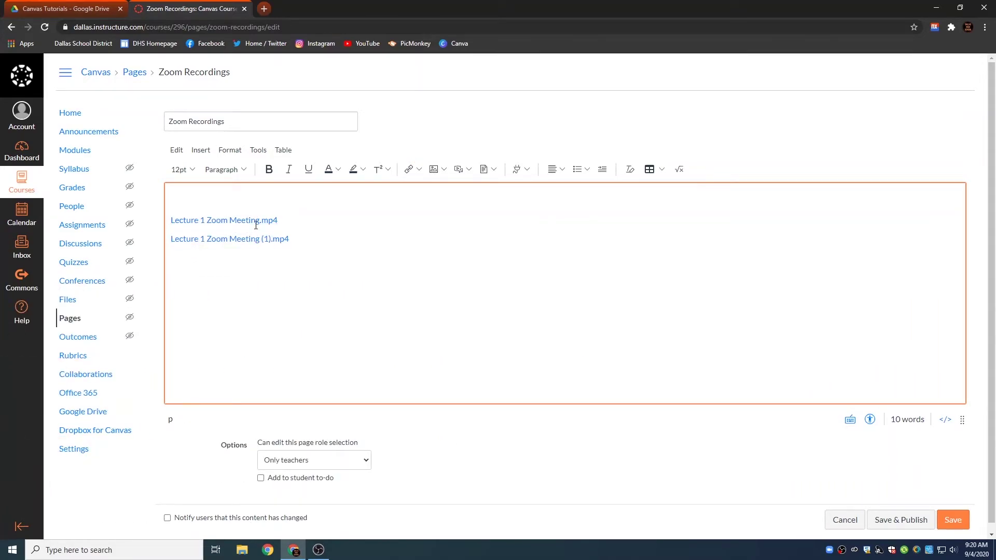
{"action": "type", "text": "Lecture One:"}
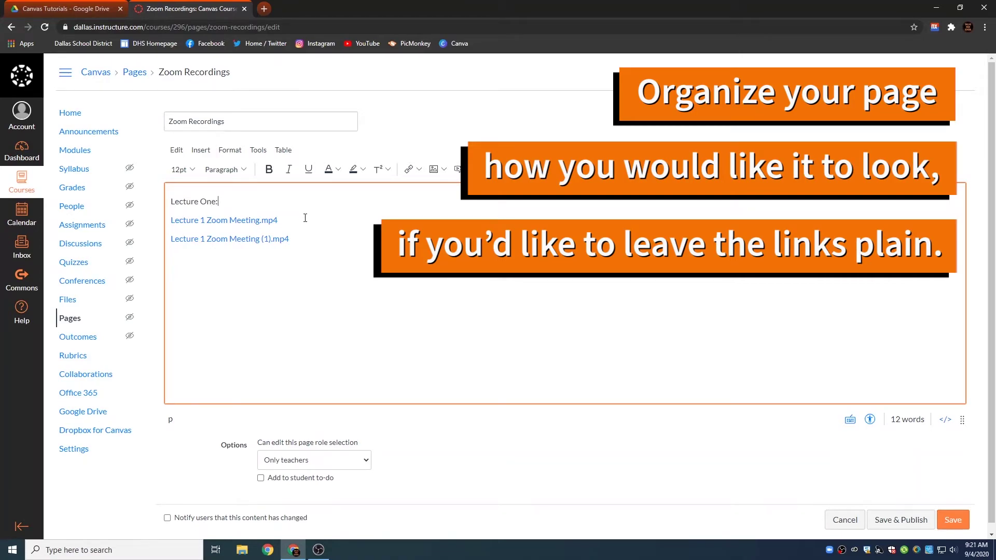
{"action": "key", "text": "BackSpace"}
{"action": "type", "text": "Lecture "}
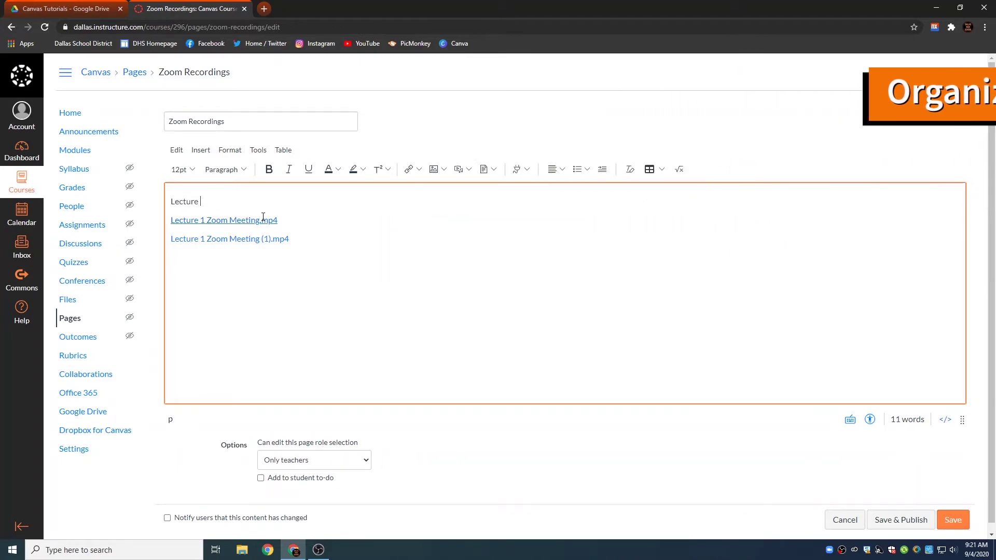
{"action": "type", "text": "One:"}
{"action": "left_click", "coordinate": [279, 220]}
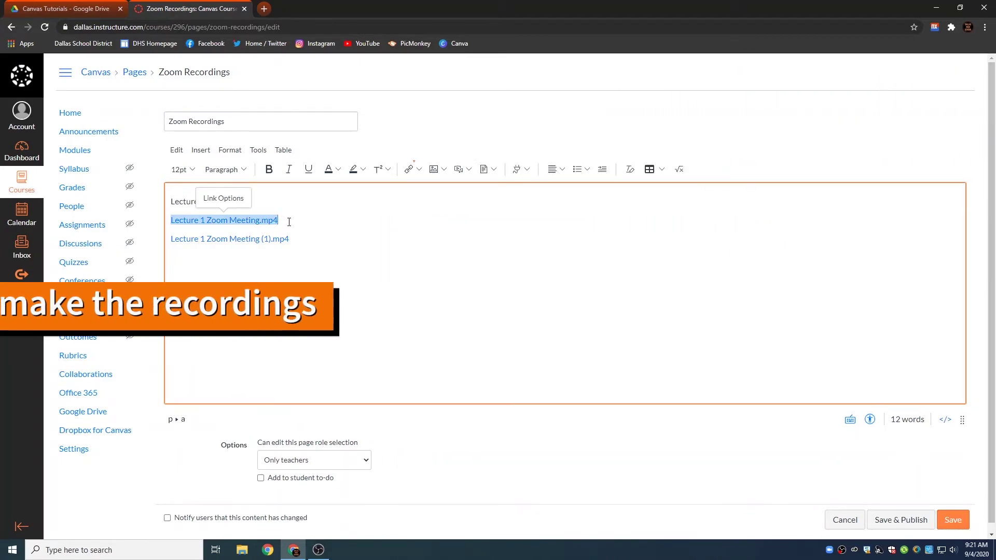
{"action": "key", "text": "Return"}
{"action": "type", "text": "Lecture Two:"}
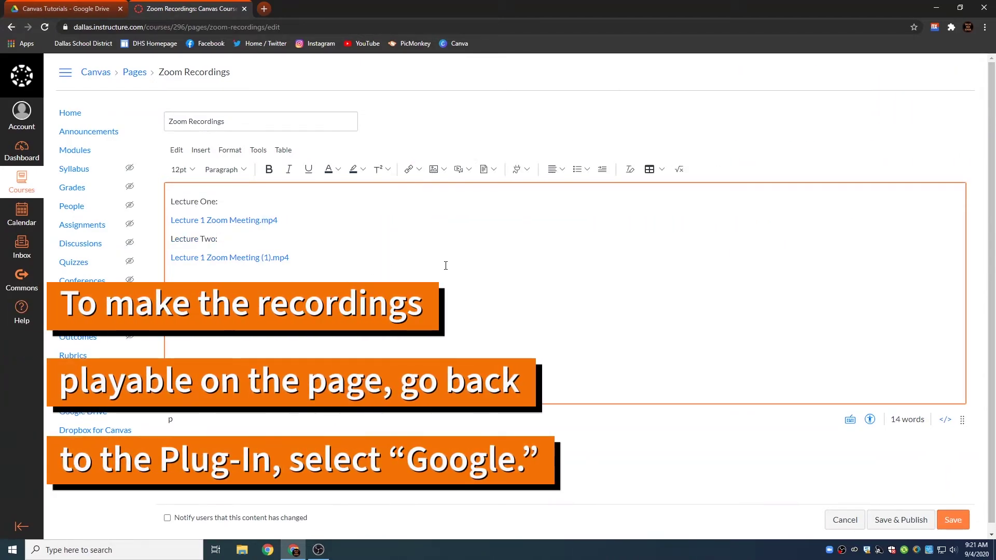
- Embed Lecture 1 Zoom Meeting.mp4 from the Google Drive folder as a playable video below the links and save the page
{"action": "left_click", "coordinate": [517, 170]}
{"action": "left_click", "coordinate": [526, 196]}
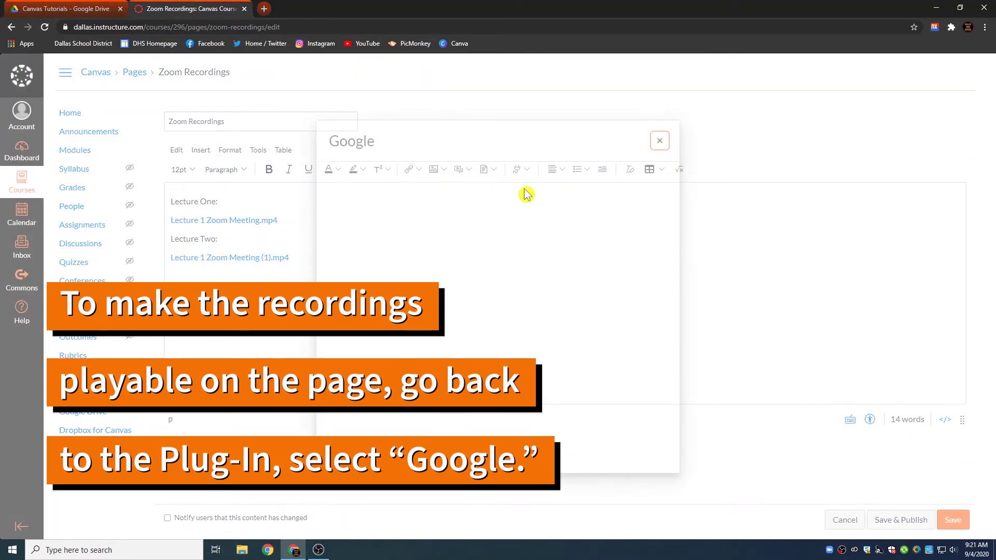
{"action": "left_click", "coordinate": [397, 264]}
{"action": "left_click", "coordinate": [403, 359]}
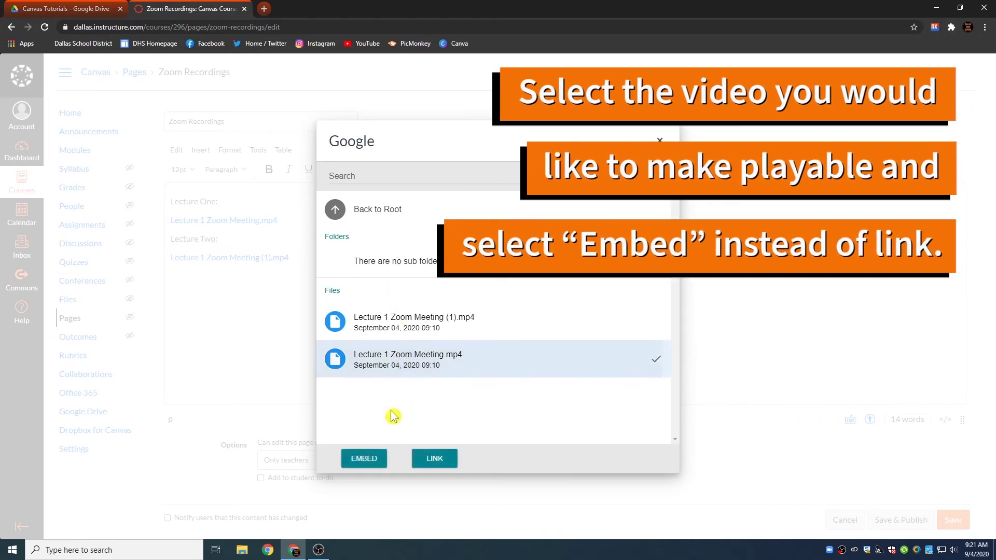
{"action": "left_click", "coordinate": [365, 459]}
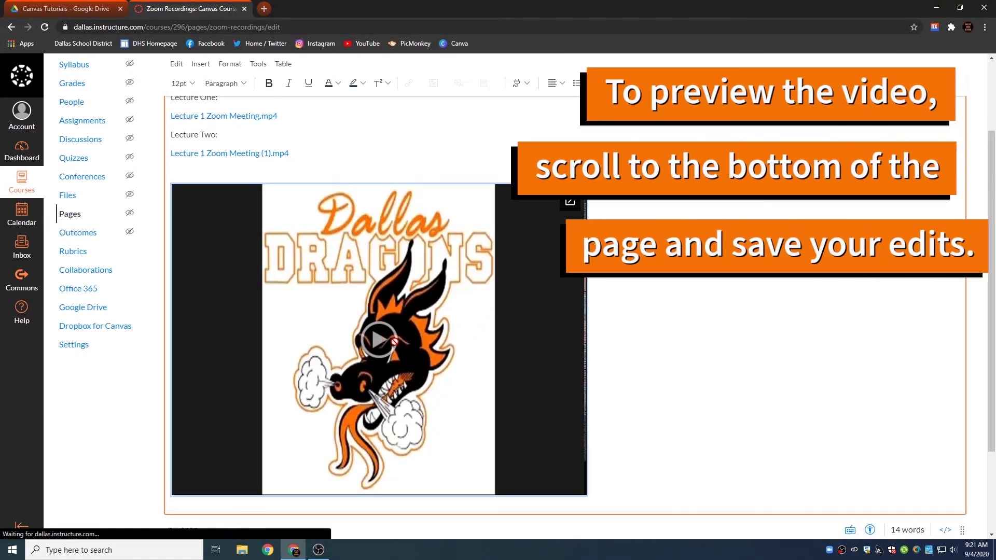
{"action": "scroll", "coordinate": [576, 368], "scroll_direction": "down", "scroll_amount": 2}
{"action": "scroll", "coordinate": [577, 368], "scroll_direction": "down", "scroll_amount": 1}
{"action": "left_click", "coordinate": [956, 514]}
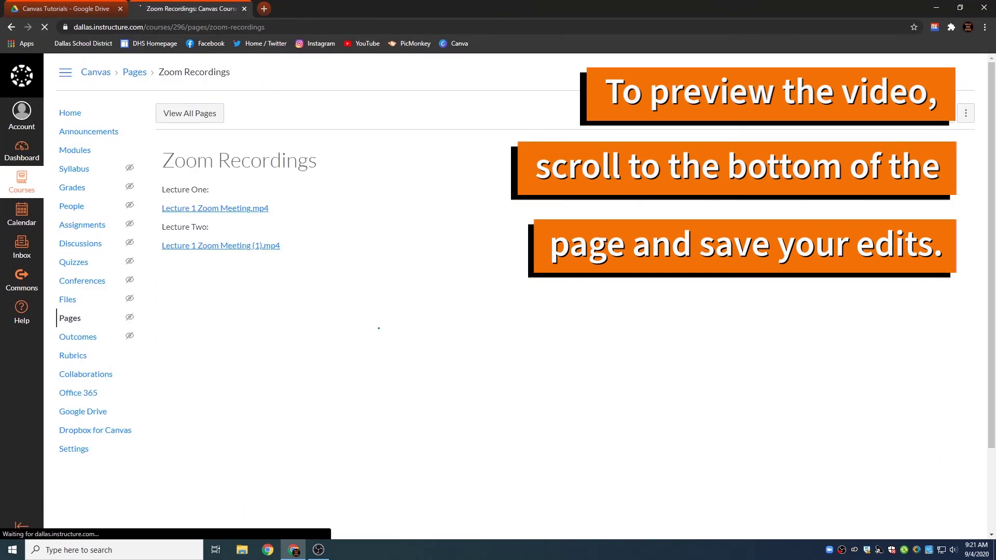
- Play the embedded recording on the saved Zoom Recordings page to preview it
{"action": "scroll", "coordinate": [370, 332], "scroll_direction": "down", "scroll_amount": 2}
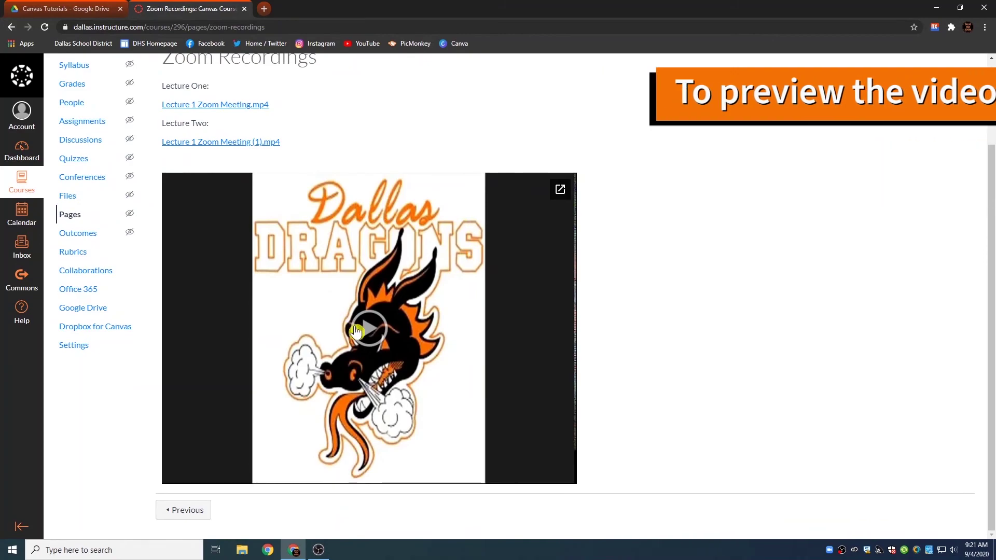
{"action": "left_click", "coordinate": [371, 329]}
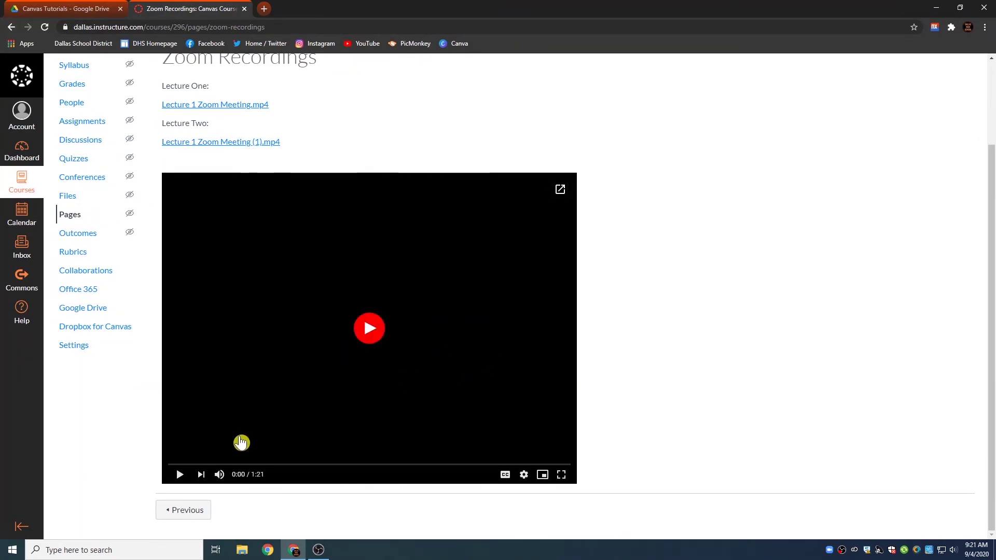
{"action": "left_click", "coordinate": [391, 338]}
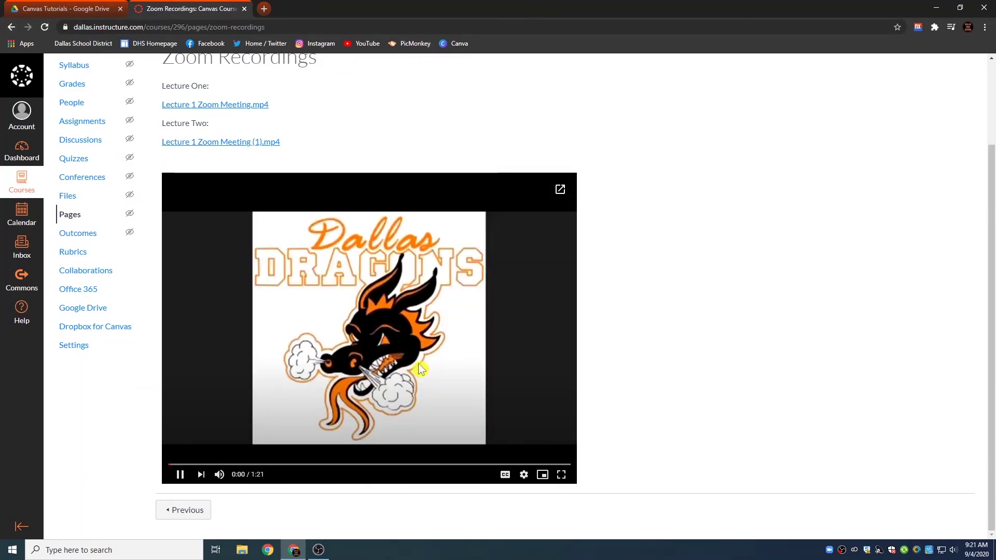
{"action": "left_click_drag", "start_coordinate": [419, 473], "coordinate": [489, 471]}
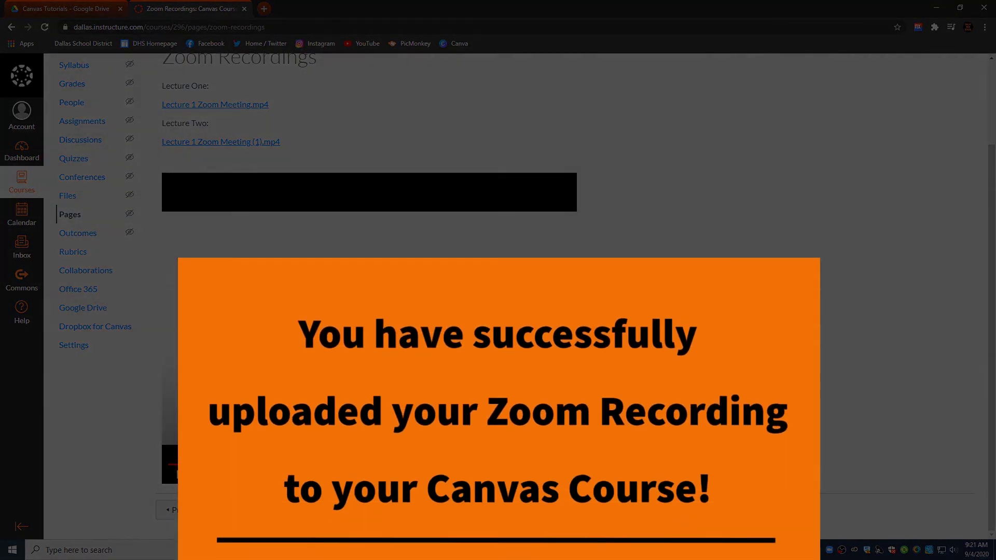